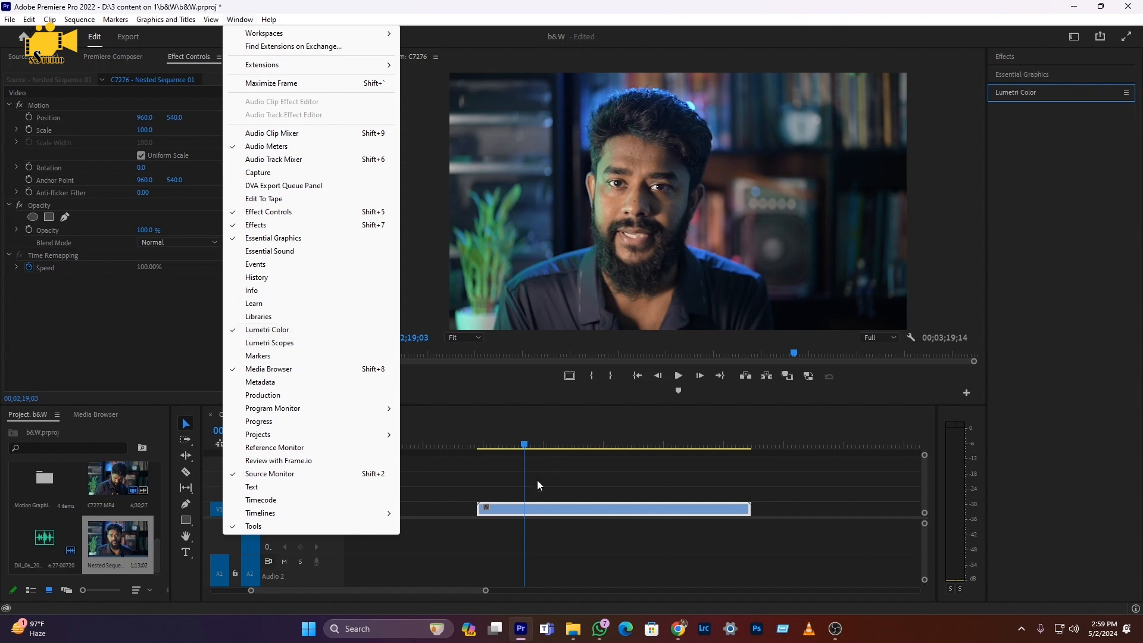
- Select the nested sequence clip on V1 and open the Basic Correction section of Lumetri Color
left_click(533, 502)
left_click(1017, 94)
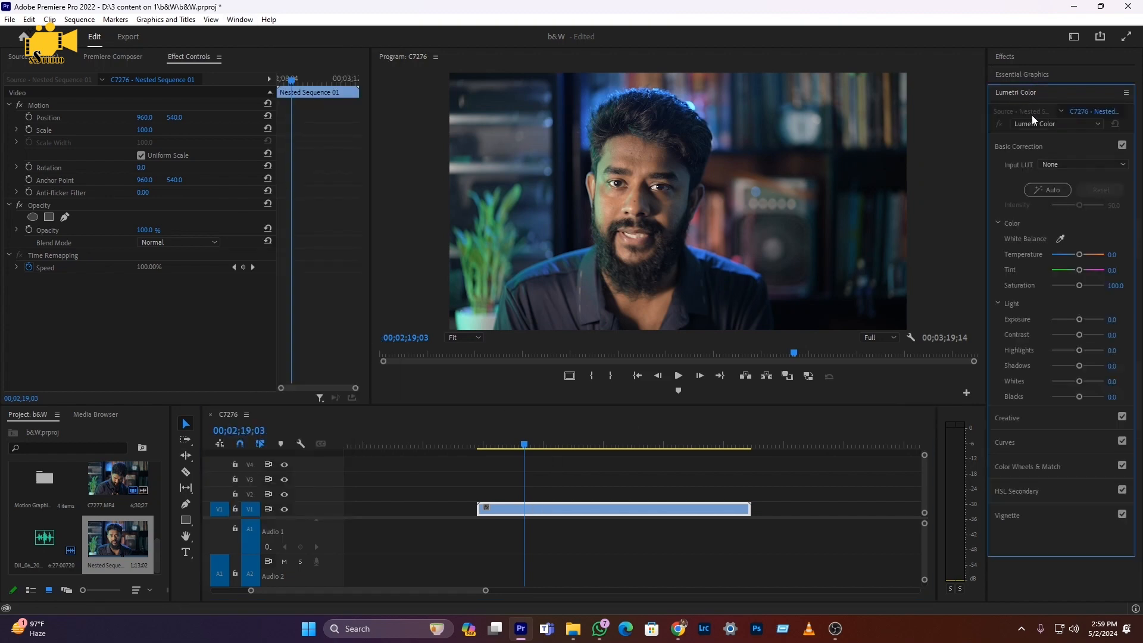
left_click(1004, 149)
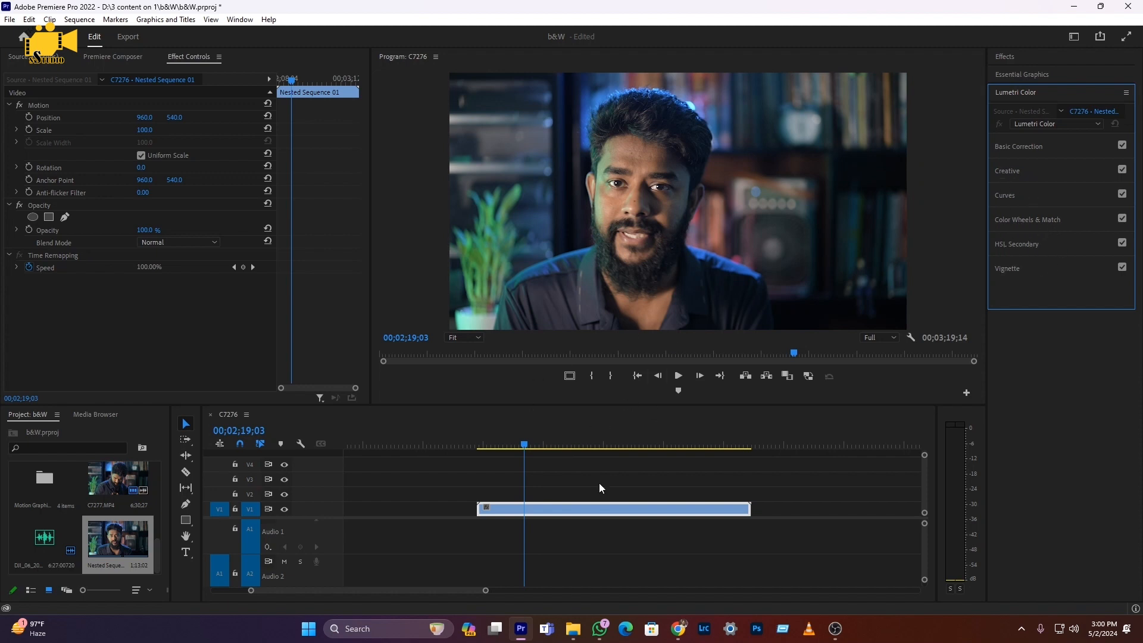
left_click(1001, 146)
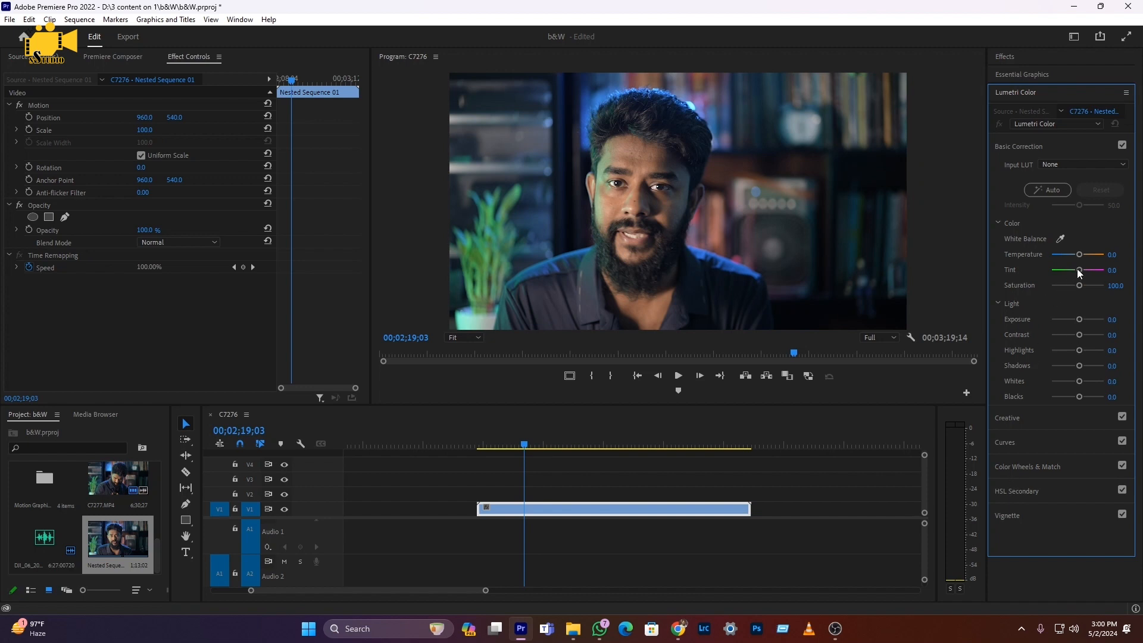
- Try a warmer temperature on the clip and reset it to 0
left_click_drag(1075, 255, 1085, 255)
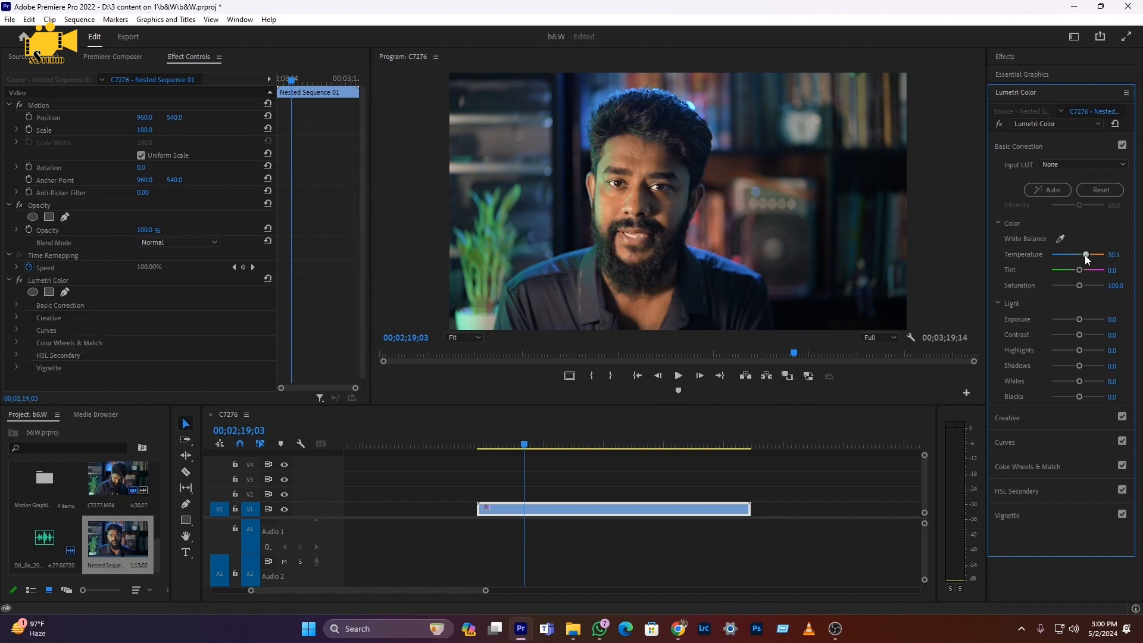
double_click(1080, 263)
- Set the clip's exposure to 0.4, contrast to 19.1, highlights to -16.9, shadows to 10.1 and saturation to 116.9
left_click_drag(1078, 319, 1080, 319)
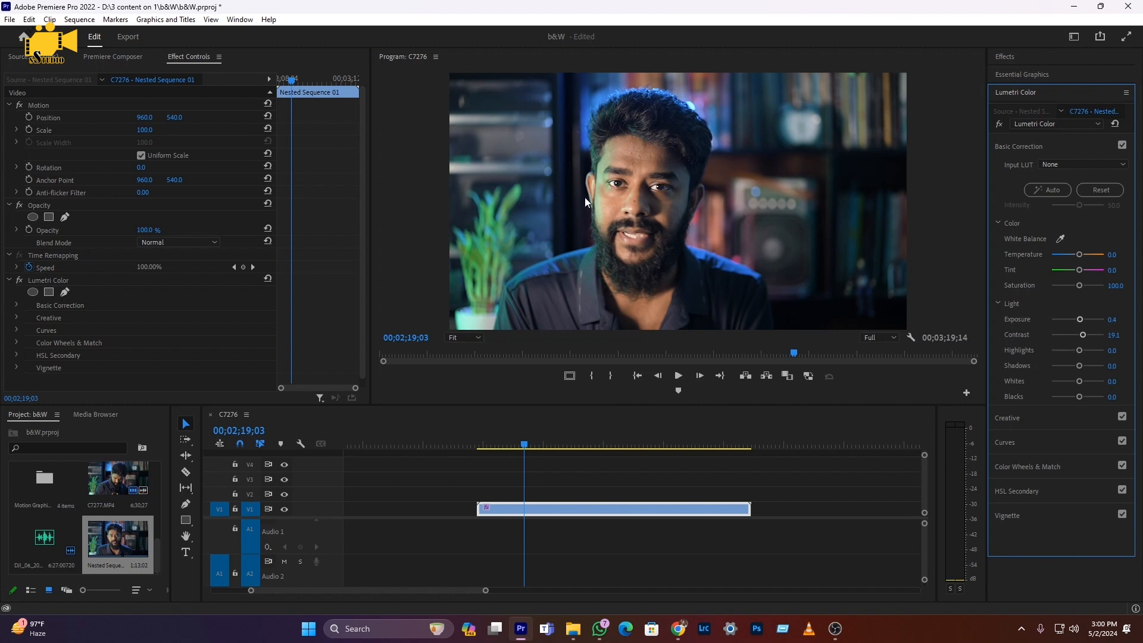
left_click_drag(1079, 351, 1071, 351)
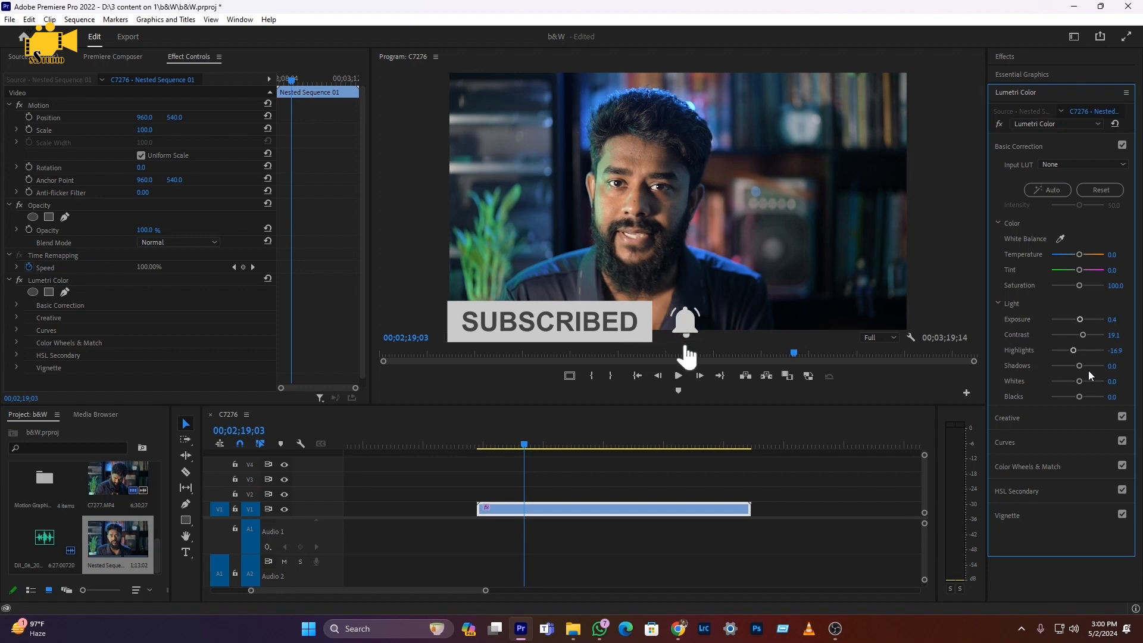
left_click_drag(1081, 365, 1084, 366)
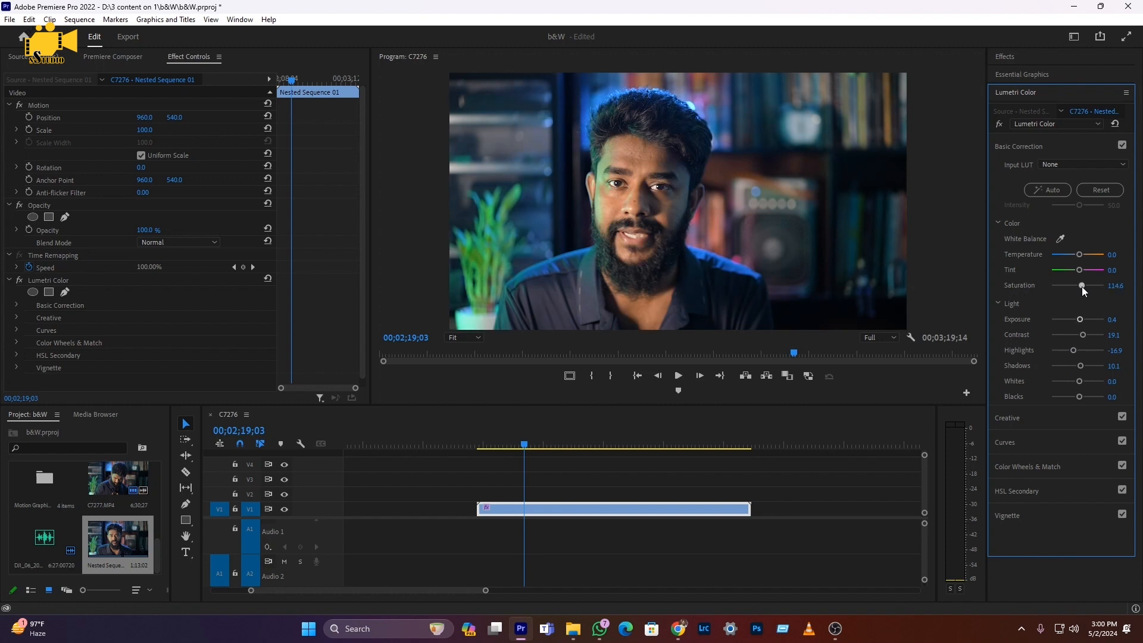
left_click_drag(1099, 288, 1101, 287)
- Browse the creative looks, try the first "01 - Cacao" look on the clip and undo it
left_click(1007, 418)
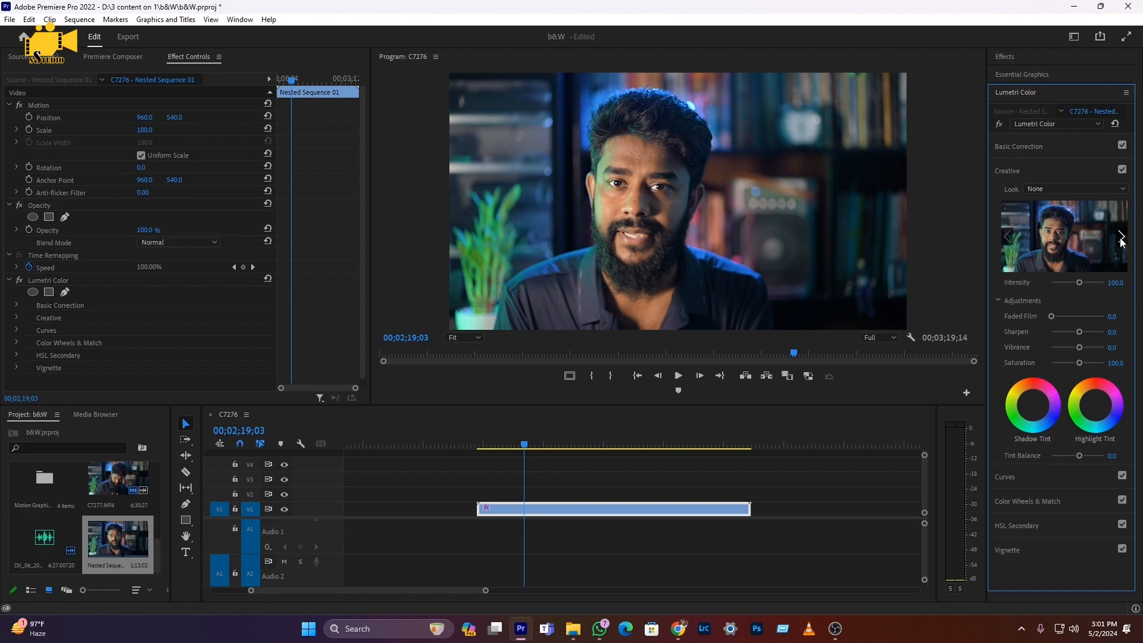
left_click(1066, 188)
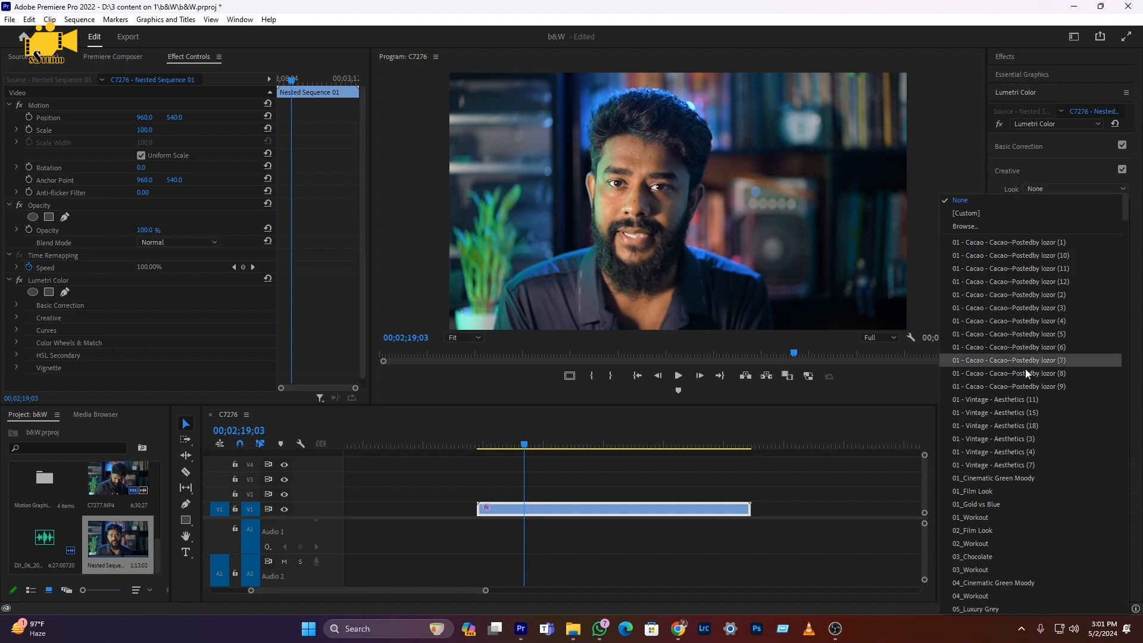
scroll(1009, 507, "up", 3)
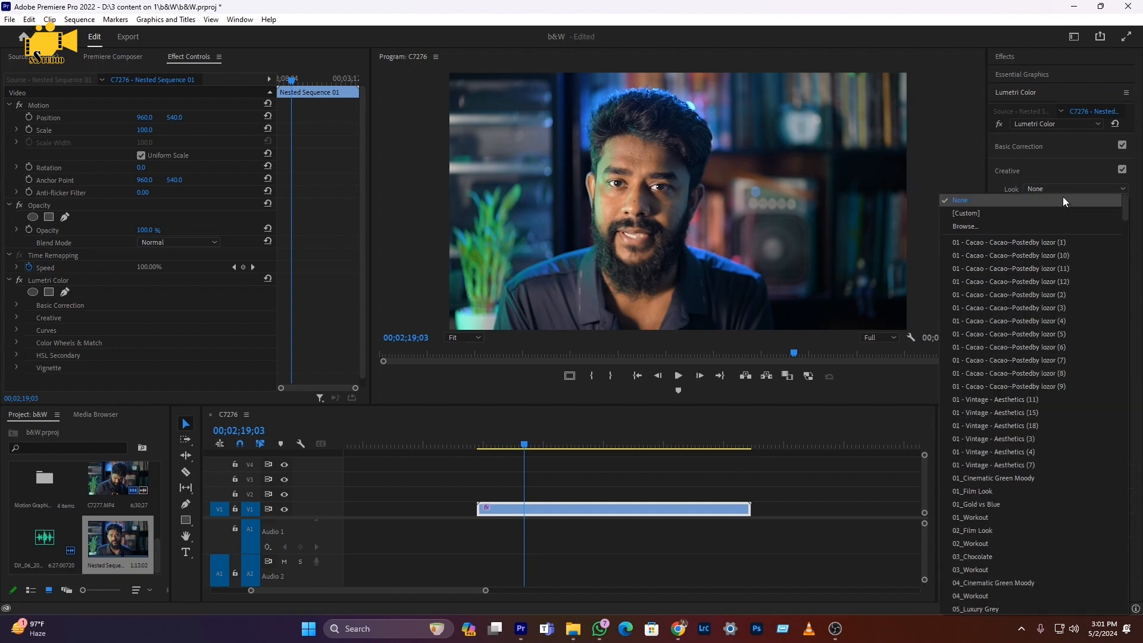
left_click(1085, 171)
left_click(1015, 172)
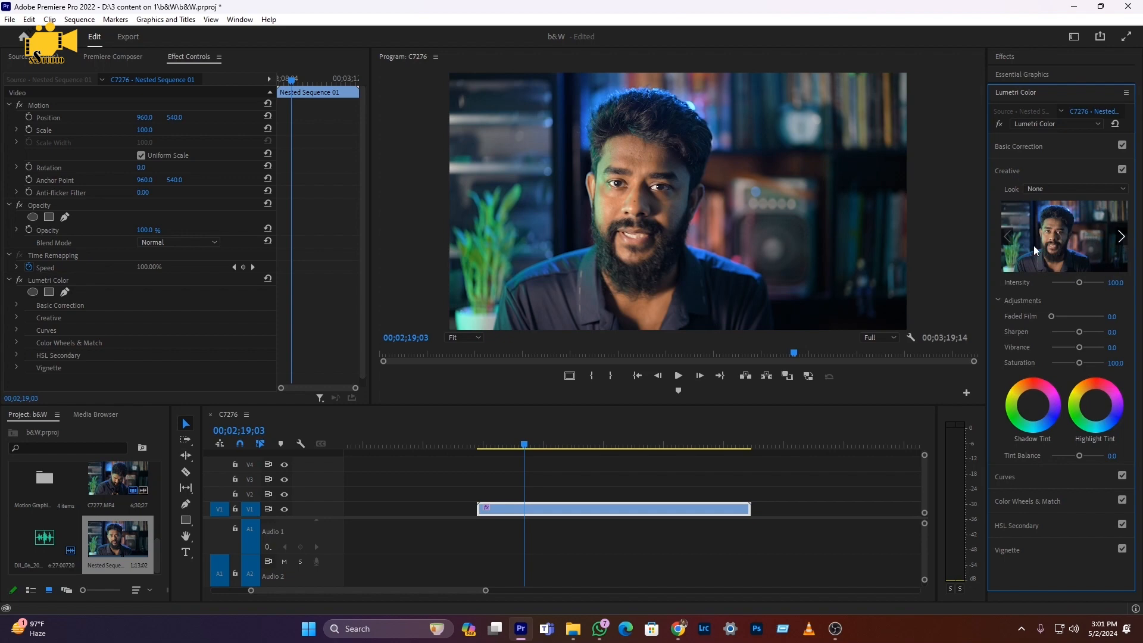
left_click(1121, 238)
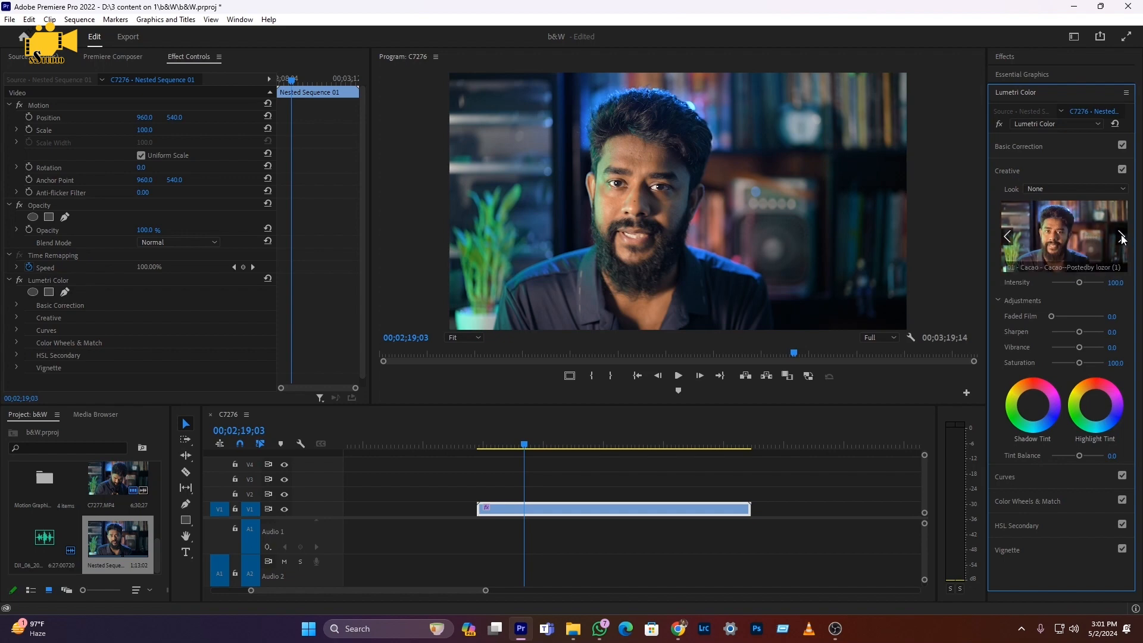
left_click(1056, 245)
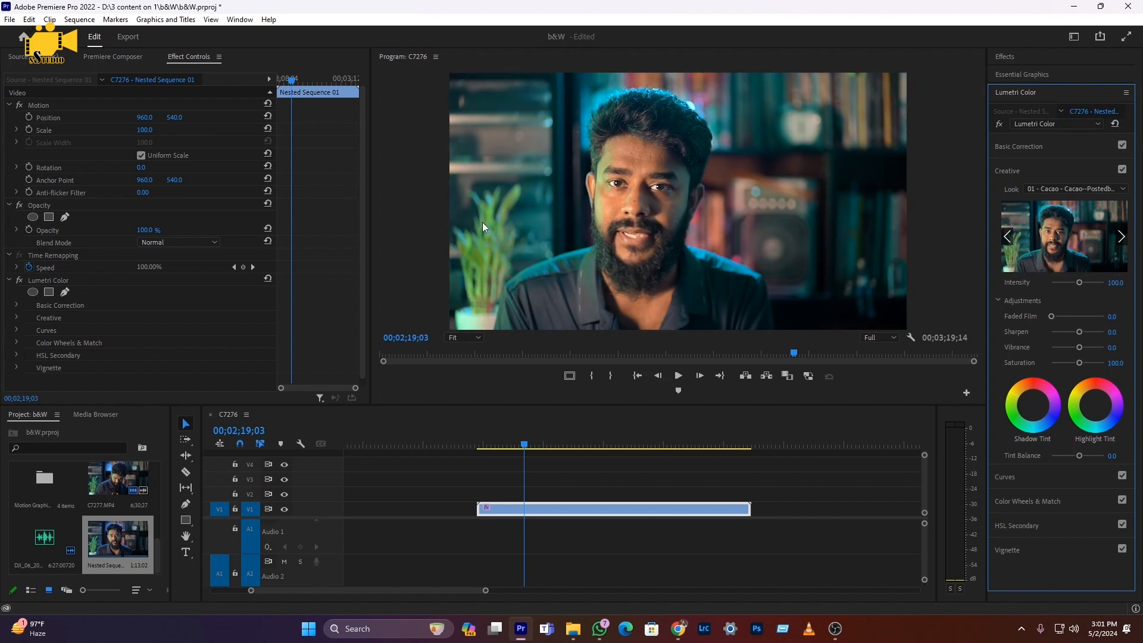
key("ctrl+z")
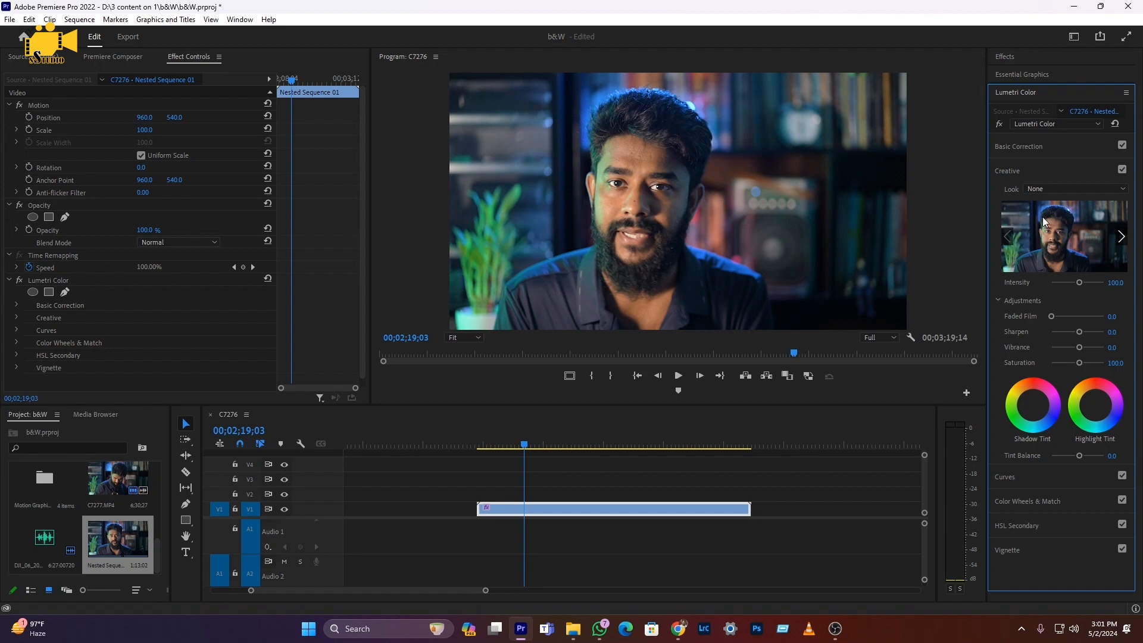
left_click(1009, 172)
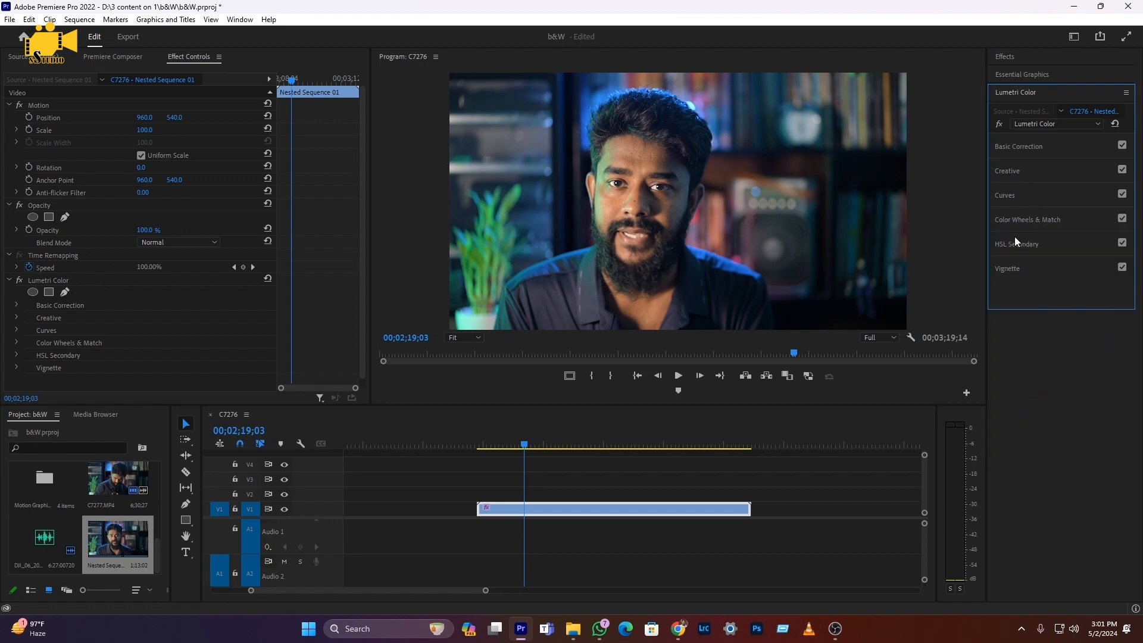
- In Color Wheels & Match, tint the midtones toward magenta and ease them back close to neutral
left_click(1031, 224)
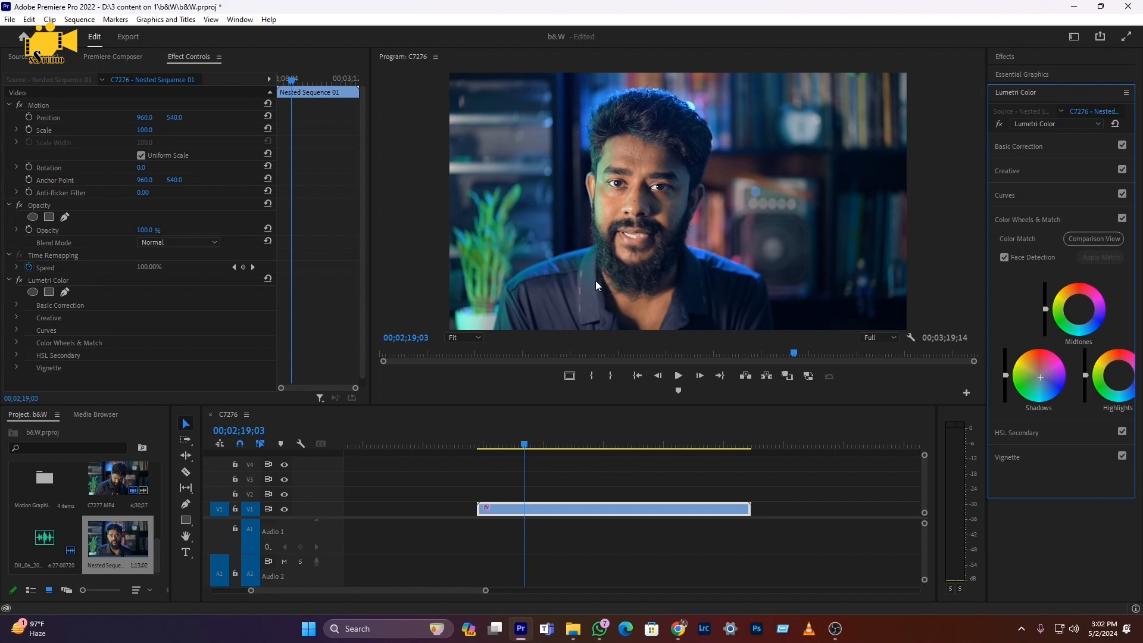
left_click(1079, 312)
left_click_drag(1080, 309, 1091, 304)
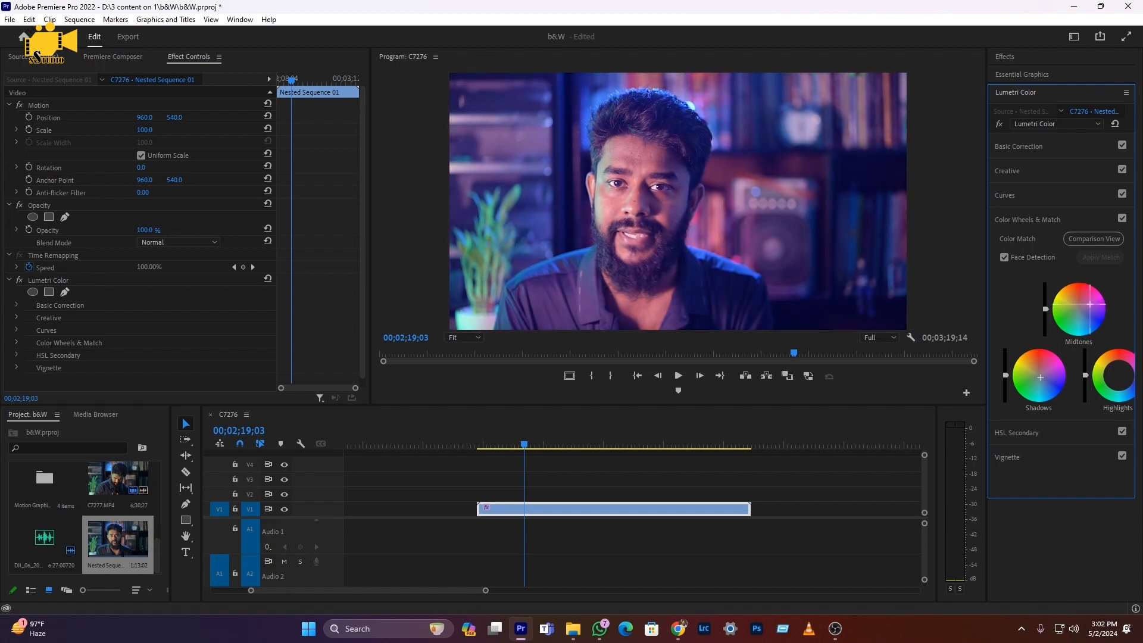
left_click_drag(1091, 303, 1082, 309)
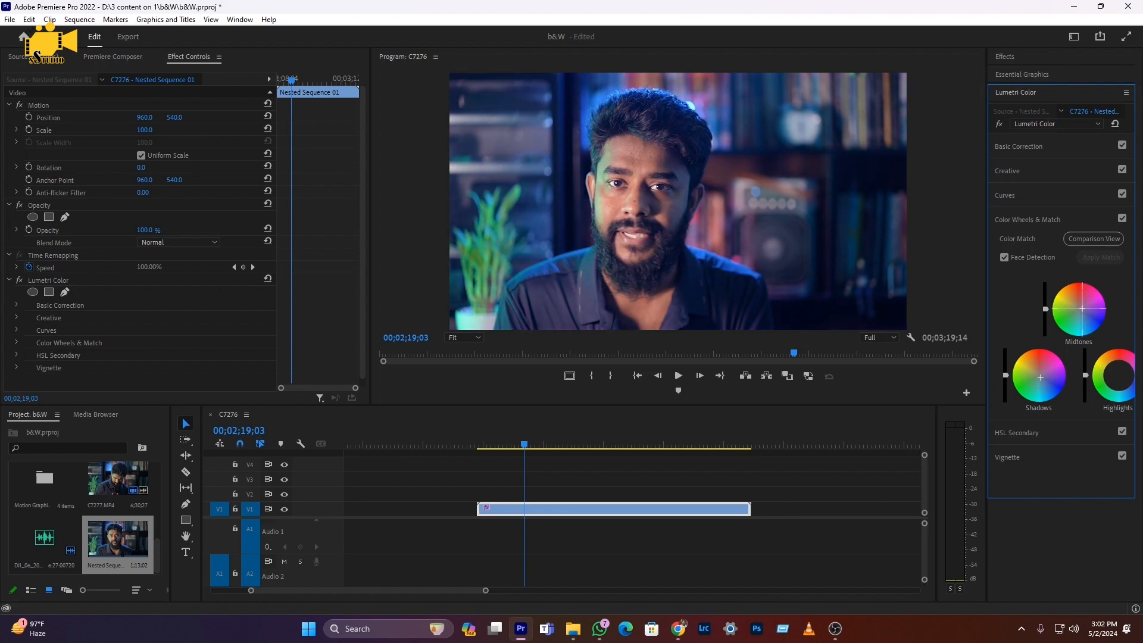
left_click_drag(1083, 308, 1077, 309)
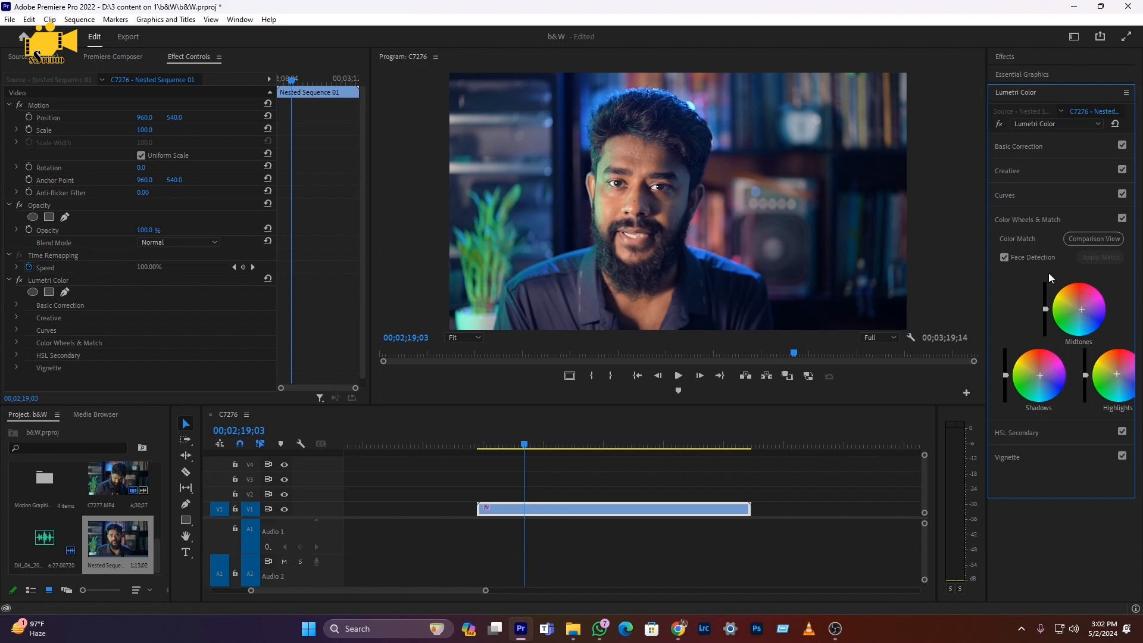
left_click(1031, 220)
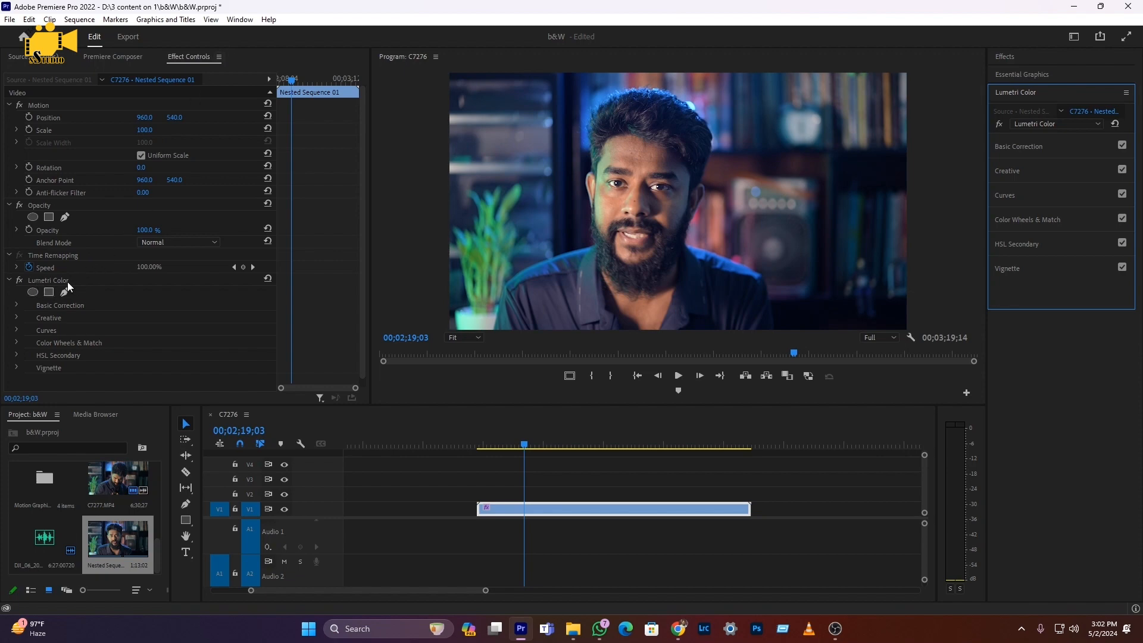
- Examine the clip's Lumetri Color settings under Basic Correction in Effect Controls, including the exposure range
left_click(240, 19)
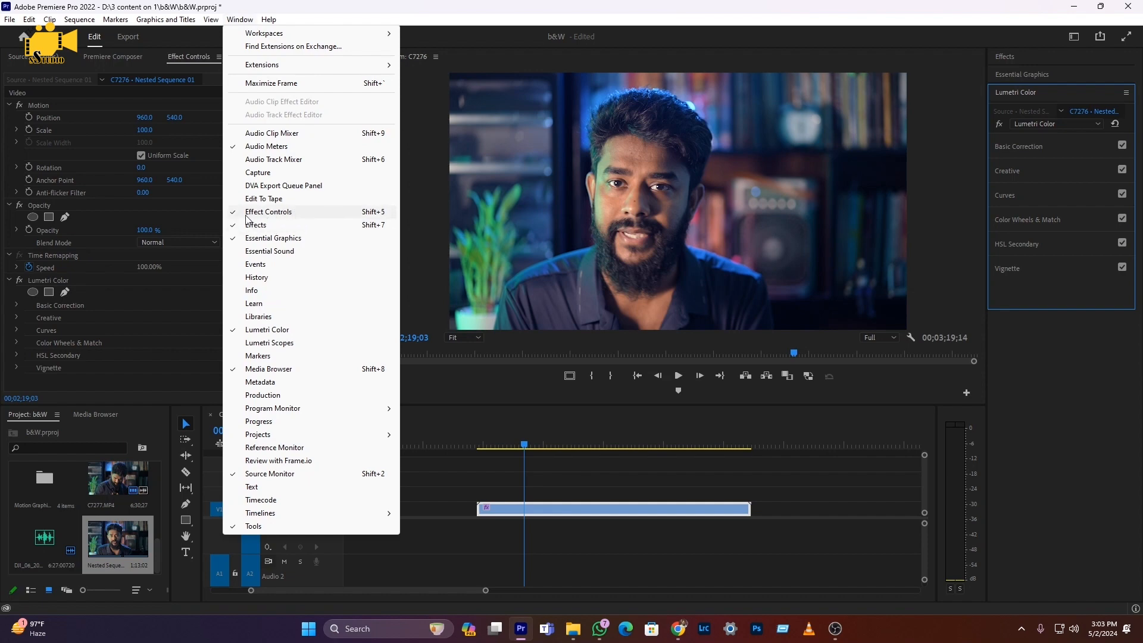
left_click(342, 5)
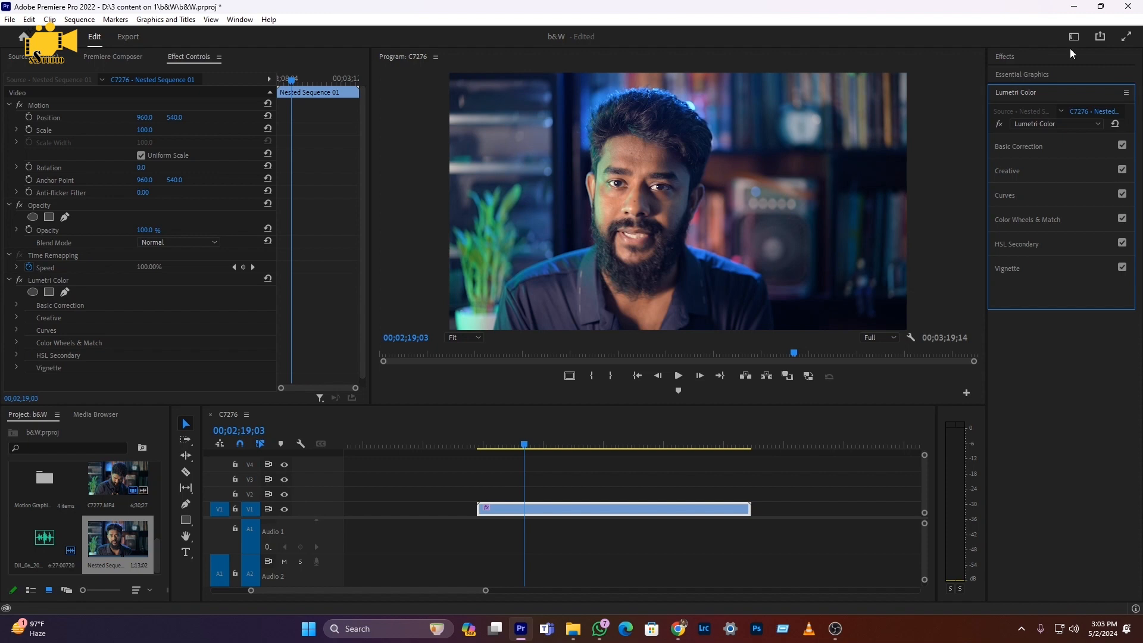
left_click(15, 305)
scroll(113, 320, "down", 3)
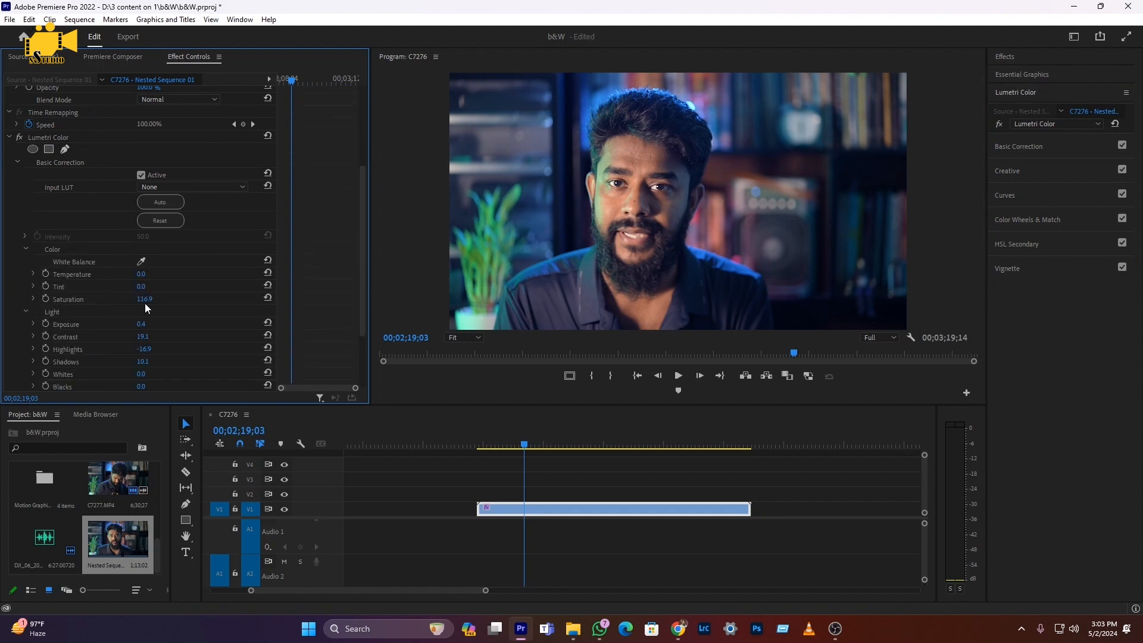
scroll(119, 301, "down", 1)
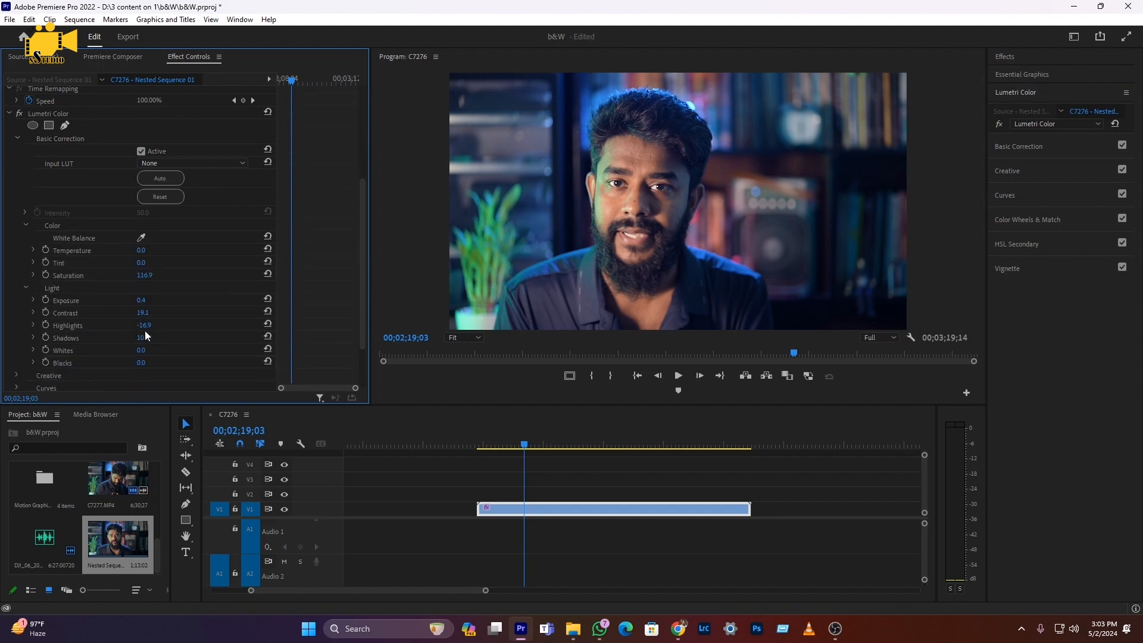
left_click(34, 300)
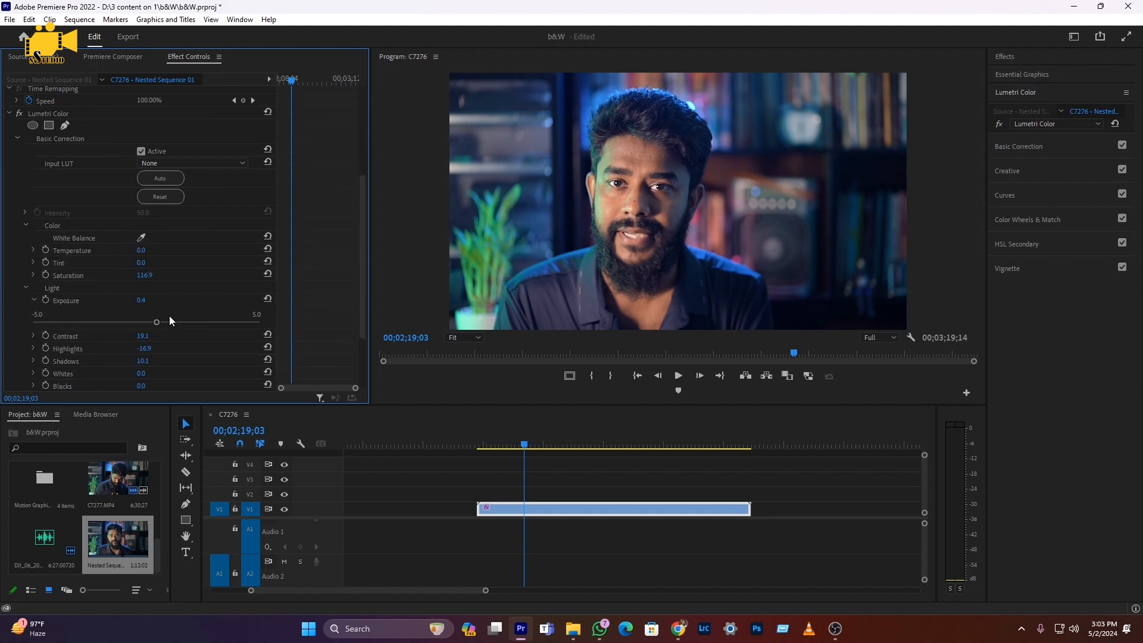
left_click(34, 302)
left_click(24, 288)
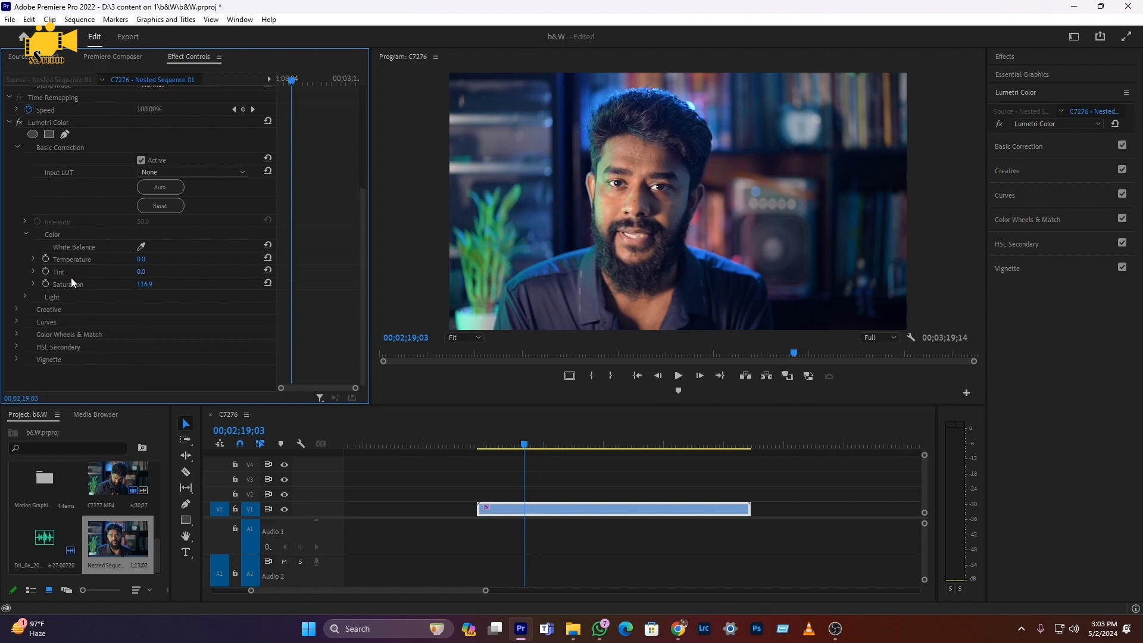
scroll(59, 244, "up", 1)
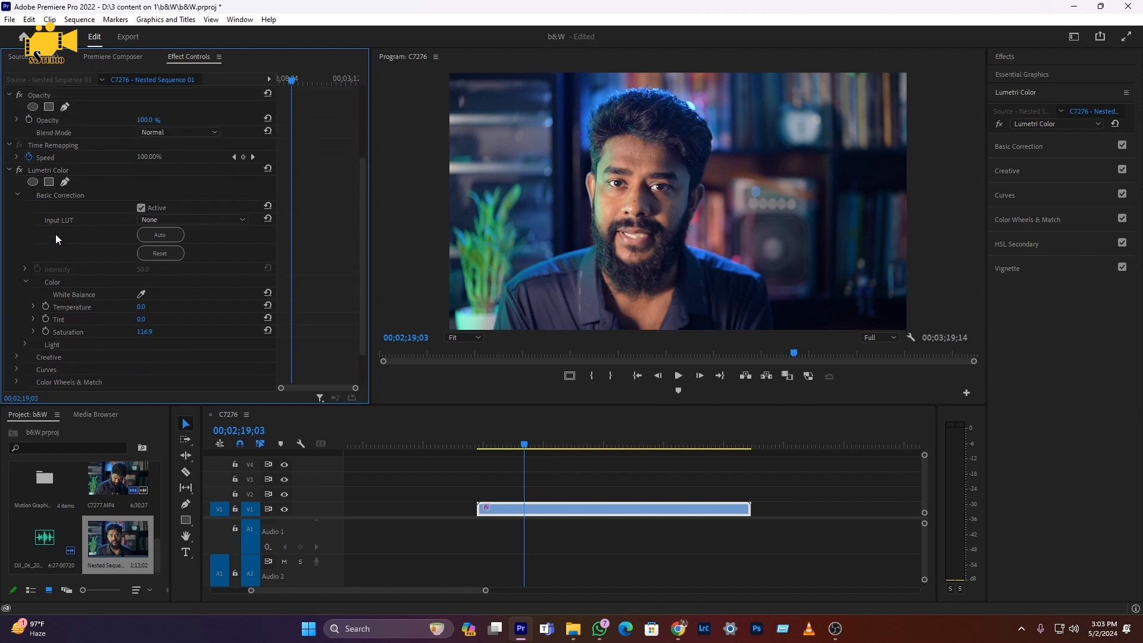
left_click(9, 170)
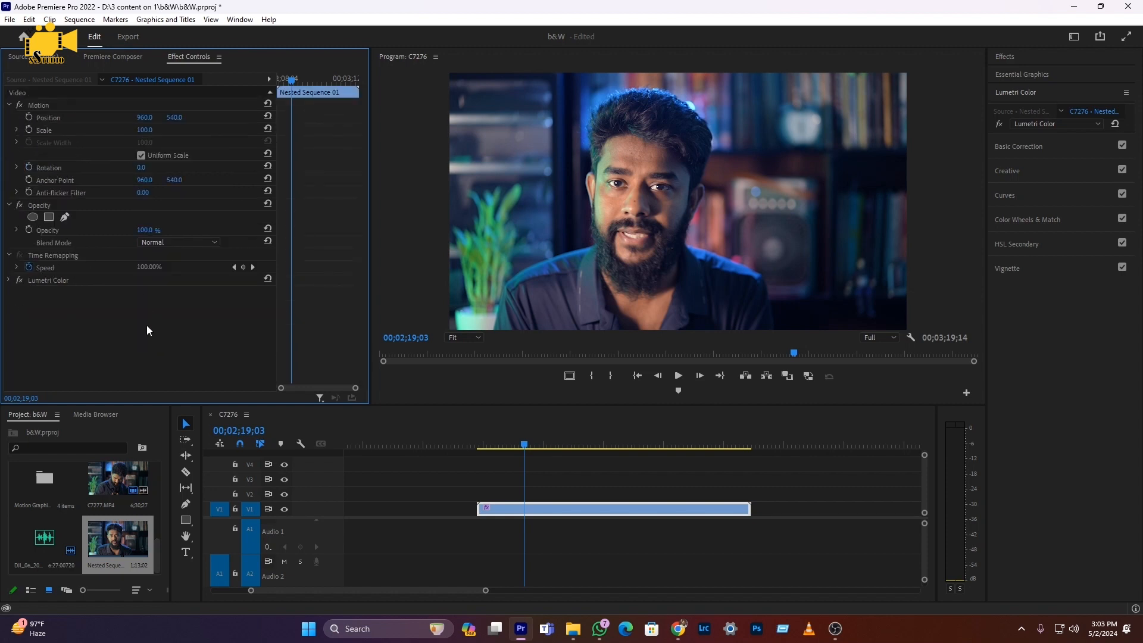
- Compare the clip before and after grading by turning the Lumetri Color effect off and on again twice
left_click(19, 279)
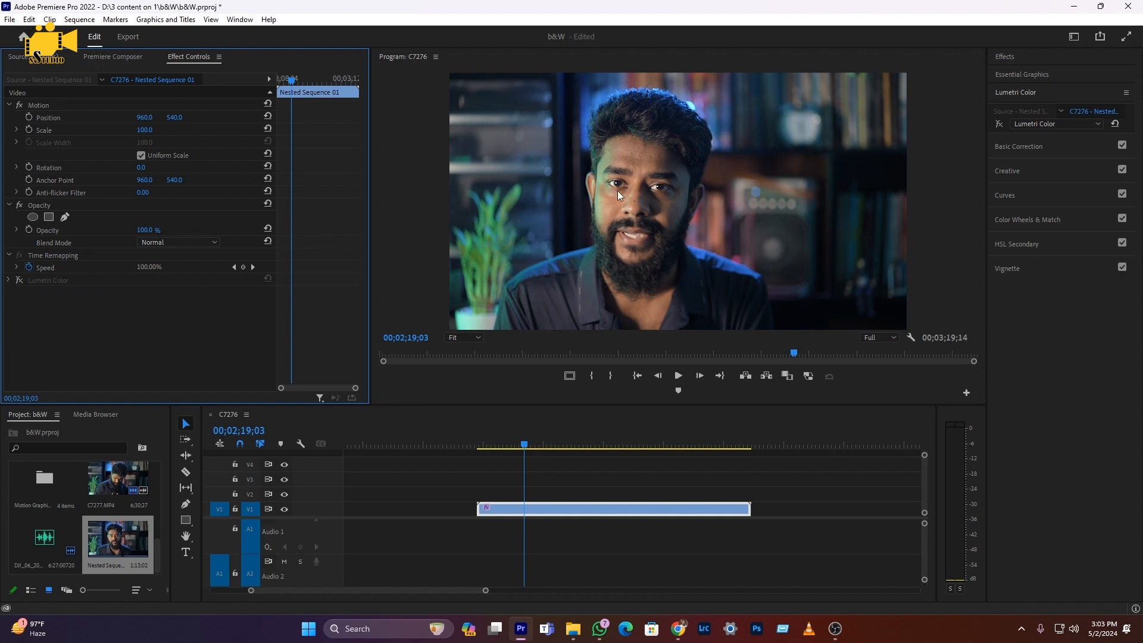
left_click(19, 280)
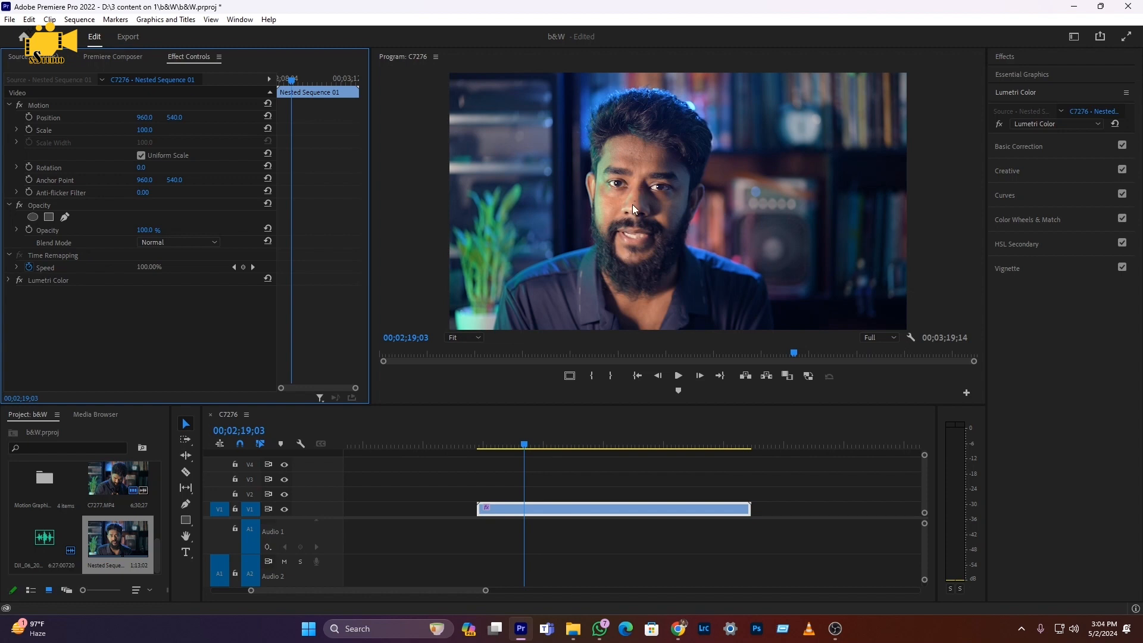
scroll(587, 506, "down", 2)
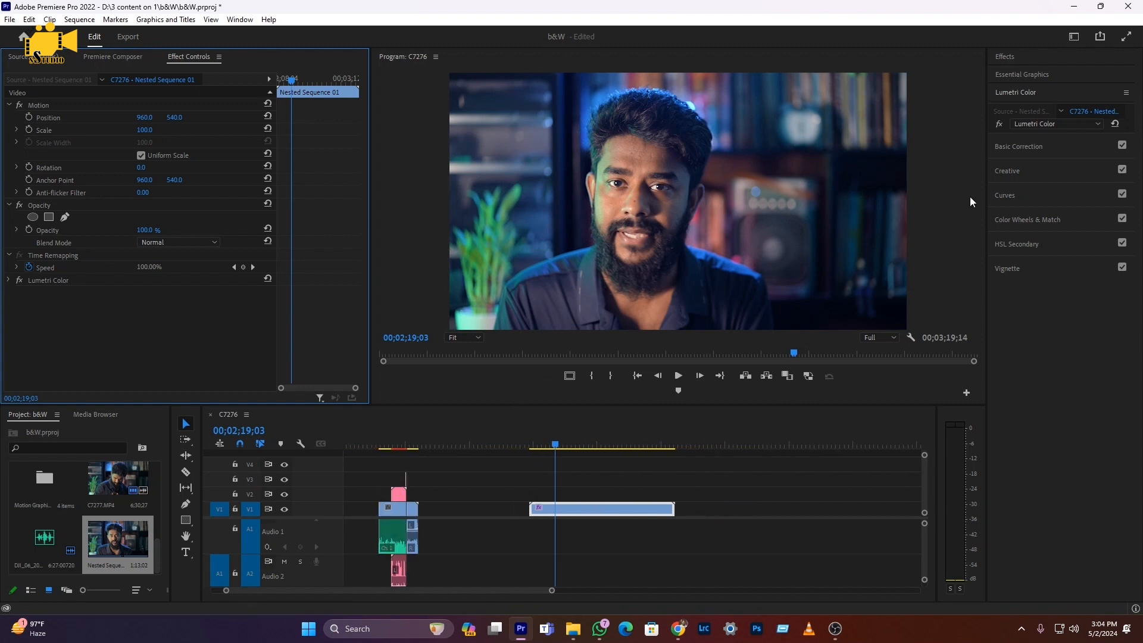
left_click(19, 281)
left_click(19, 281)
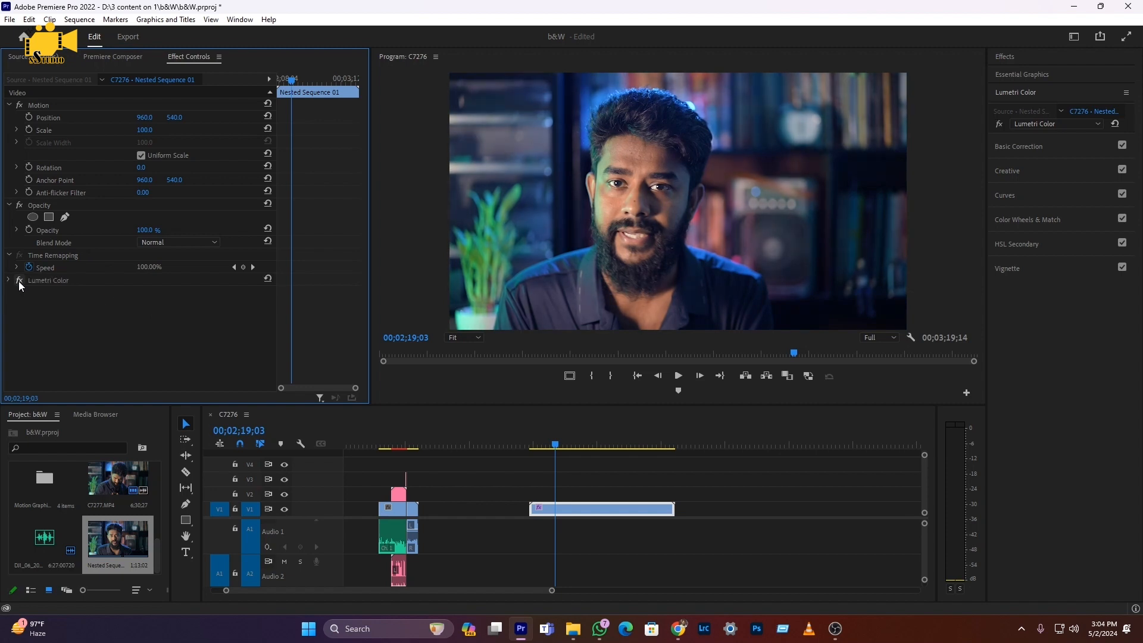